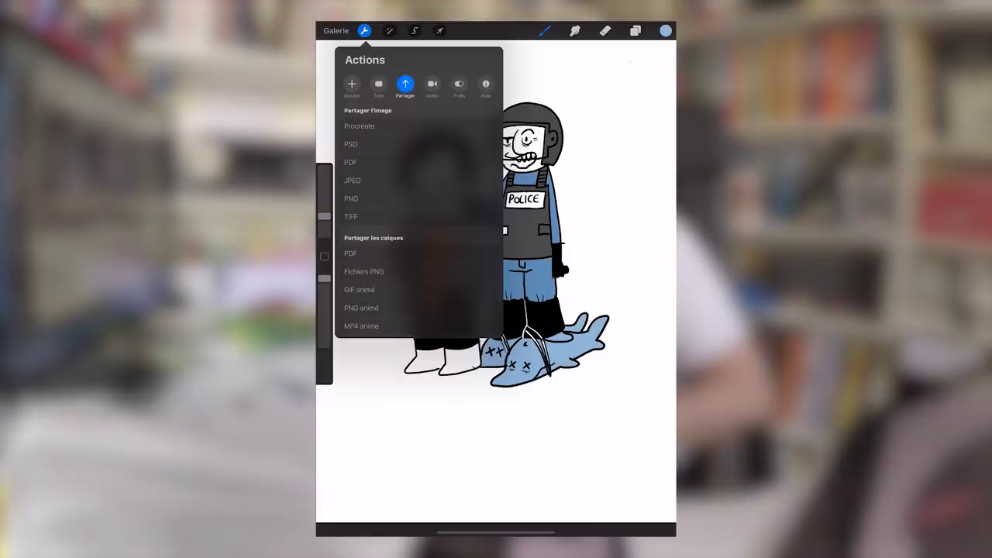
Share the finished drawing from Procreate as a layered PSD file.
left_click(351, 144)
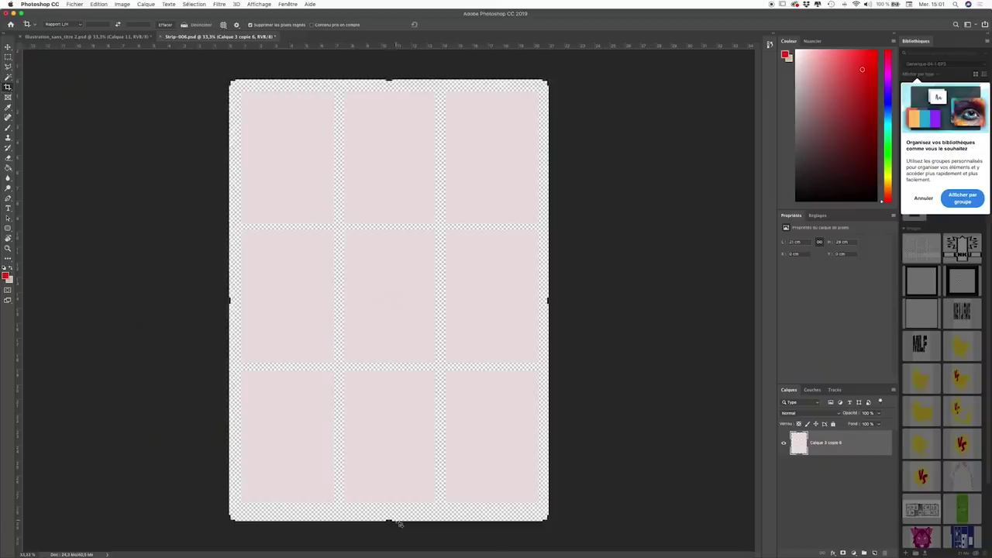
In Photoshop, crop the nine-panel strip template to two rows and bring the prohibition sign drawing into the first panel.
left_click_drag(389, 521, 408, 444)
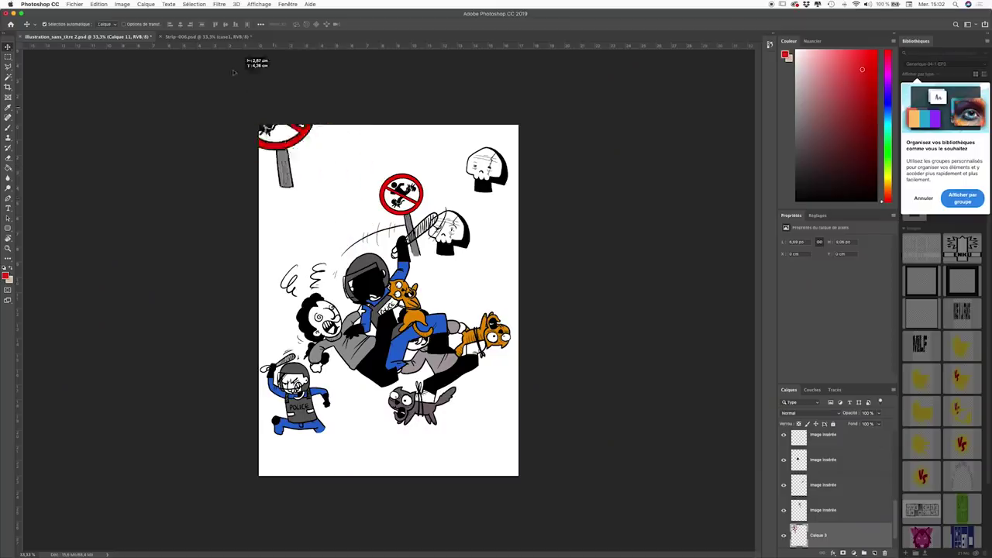
left_click(210, 37)
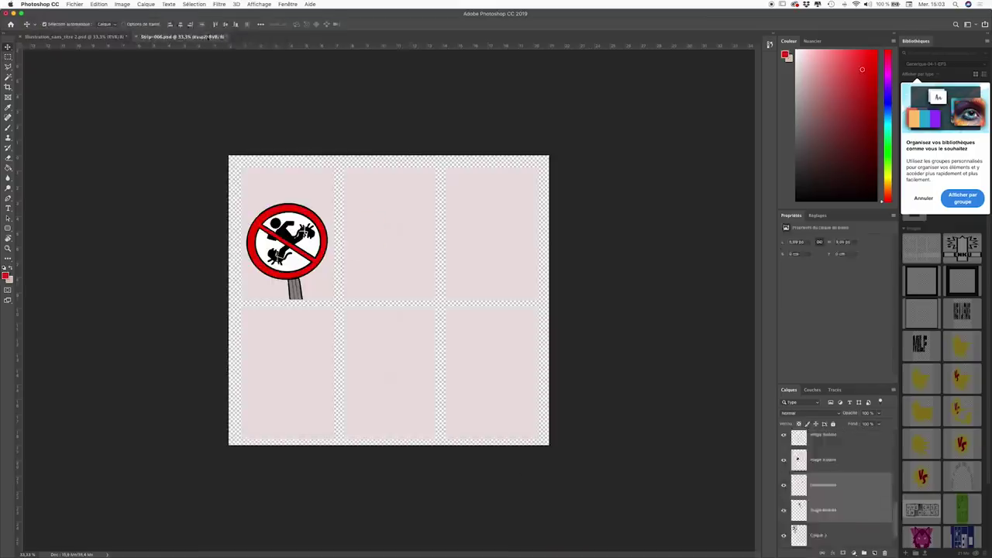
key("ctrl+Tab")
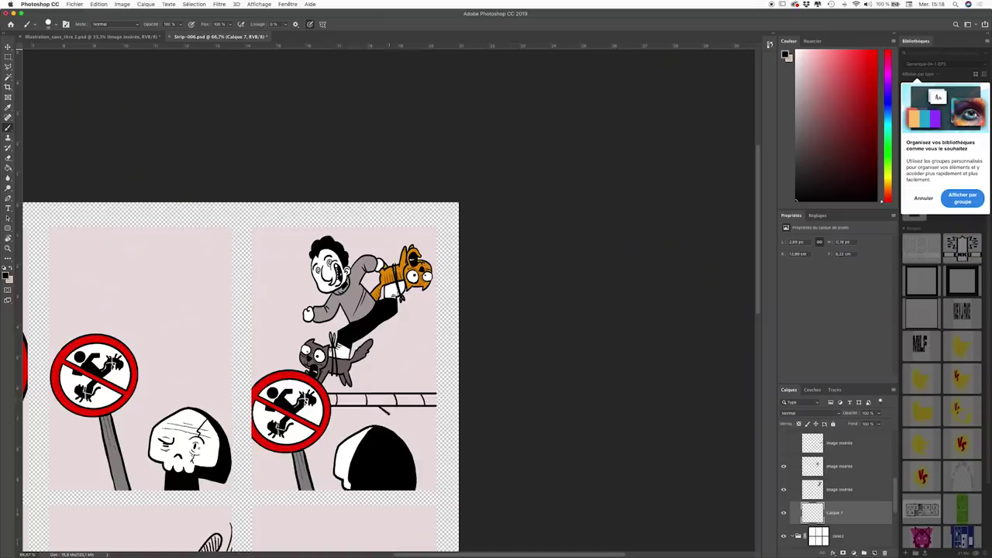
Brush in black vertical strokes for the lamp post and the window of the street backdrop in the upper-row panel with the falling man.
scroll(240, 310, "up", 3)
left_click_drag(201, 293, 203, 238)
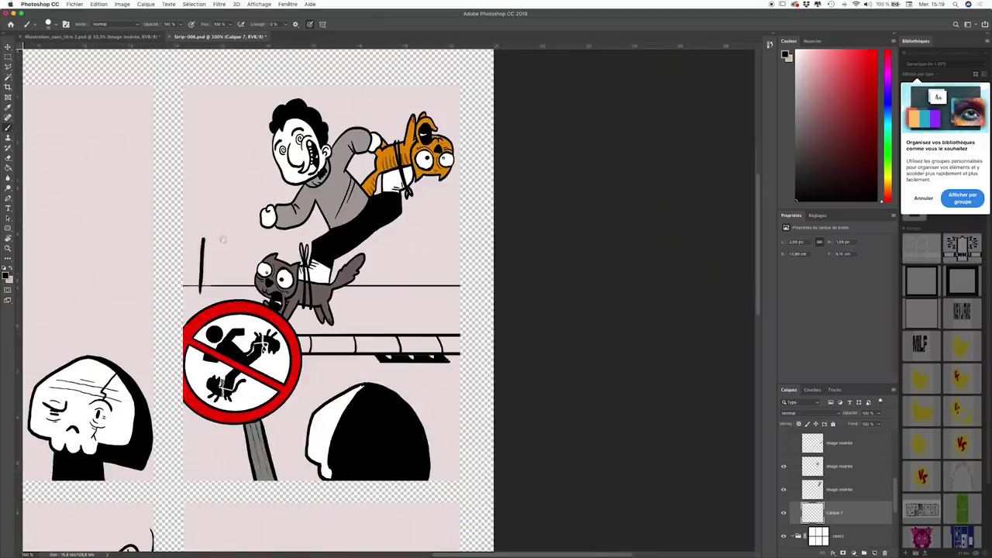
left_click_drag(213, 85, 212, 229)
left_click(48, 24)
left_click_drag(411, 85, 411, 115)
left_click_drag(460, 208, 461, 226)
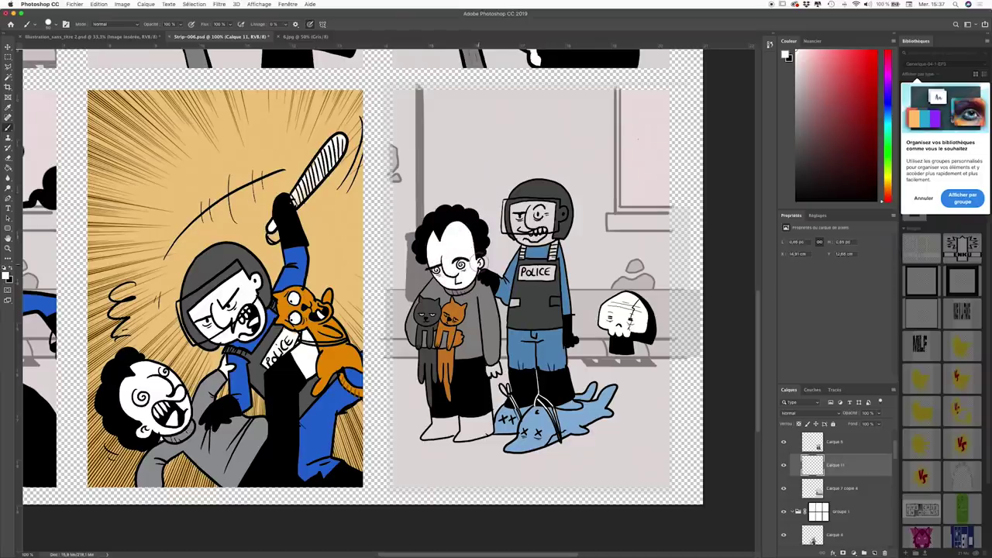
Add a new layer and colour the police officer's vest straps dark grey in the last panel.
key("super+plus")
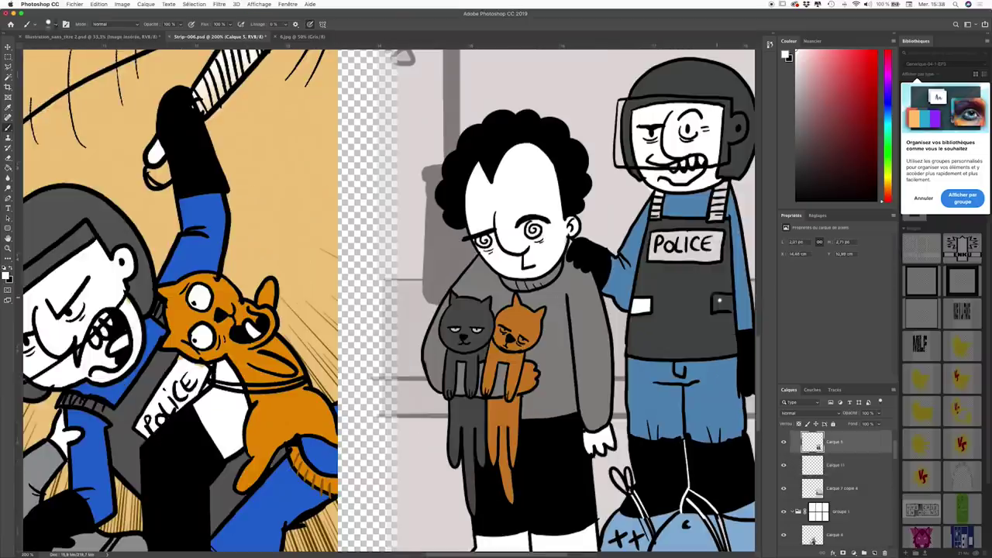
key("super+alt+shift+n")
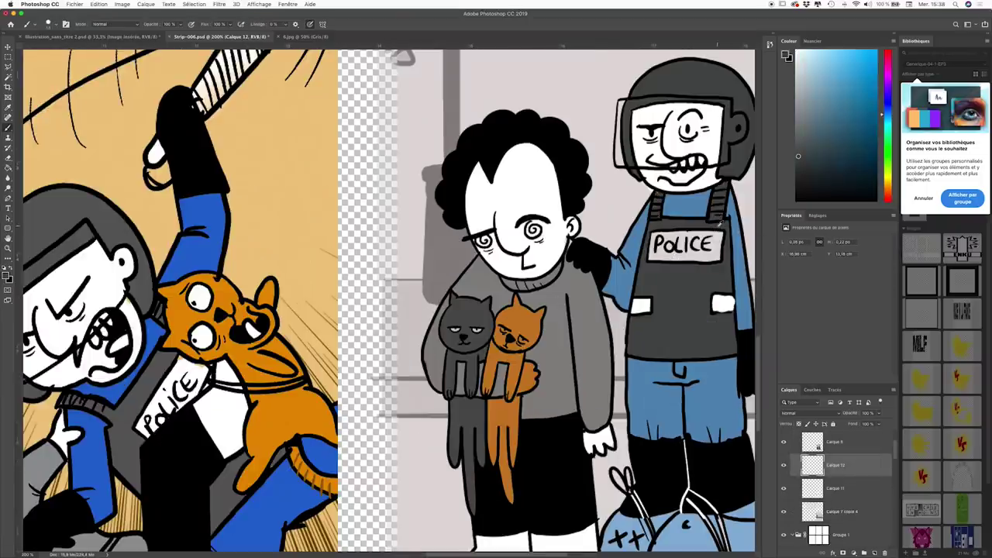
key("super+minus")
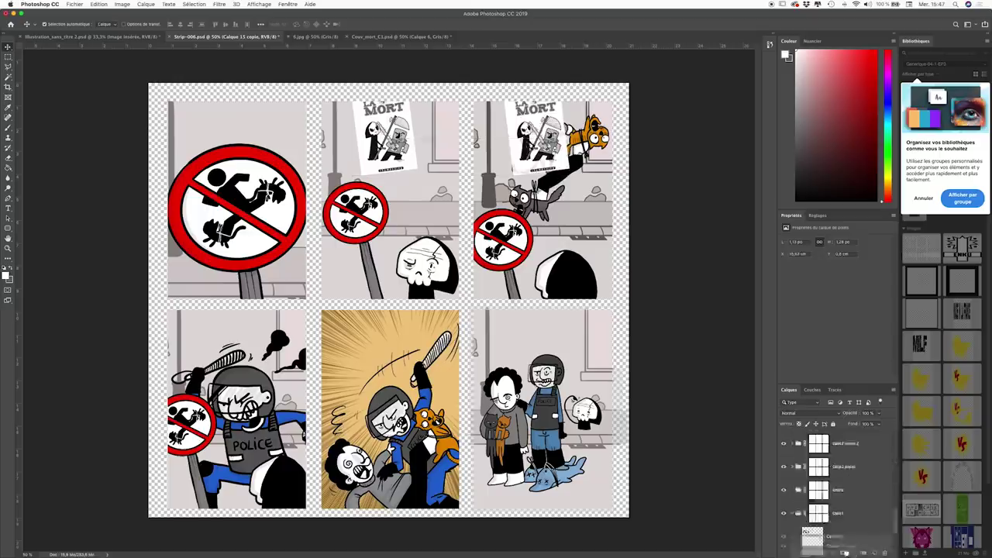
Open the mur crado.jpg wall texture and overlay it on the strip in Multiply blend mode with reduced opacity.
left_click(845, 553)
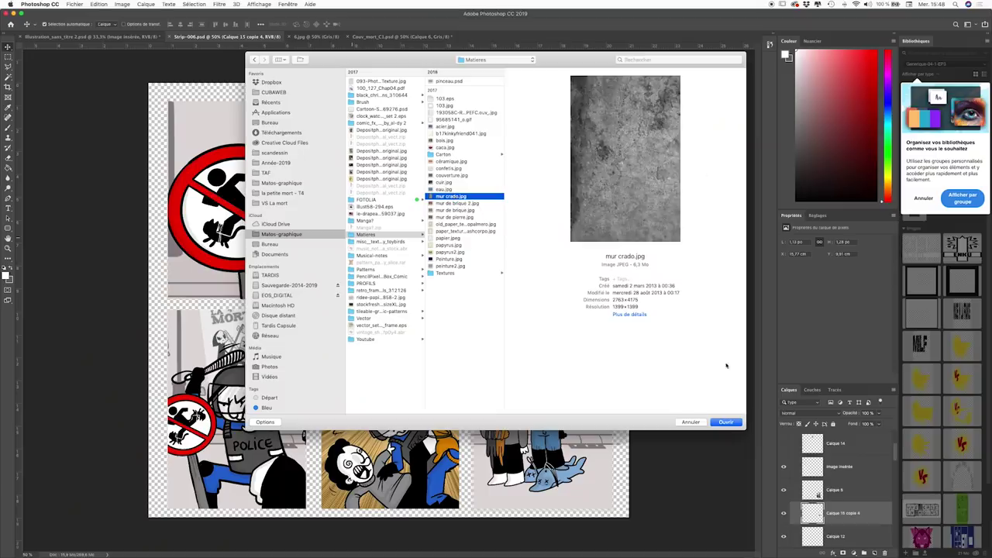
left_click(726, 423)
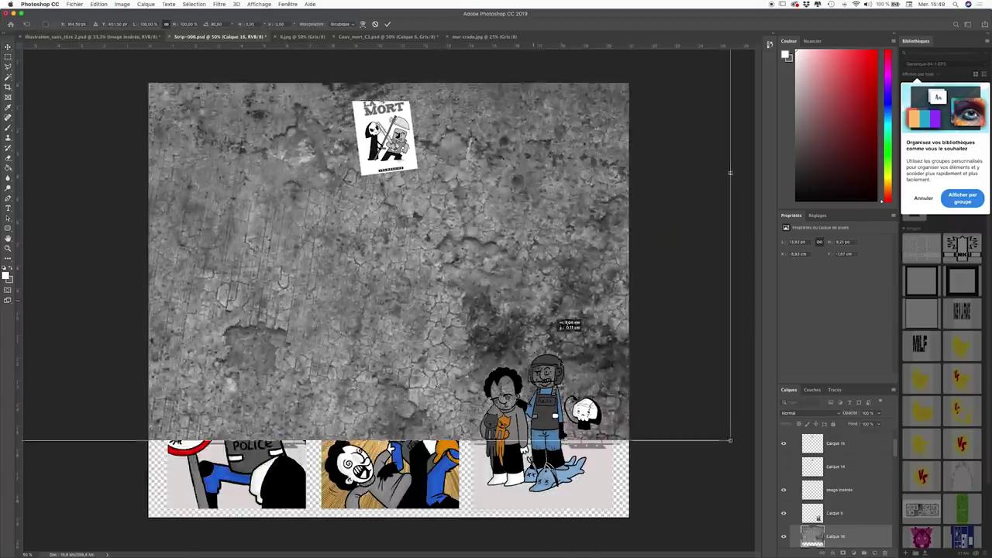
key("shift+alt+m")
left_click_drag(880, 425, 850, 435)
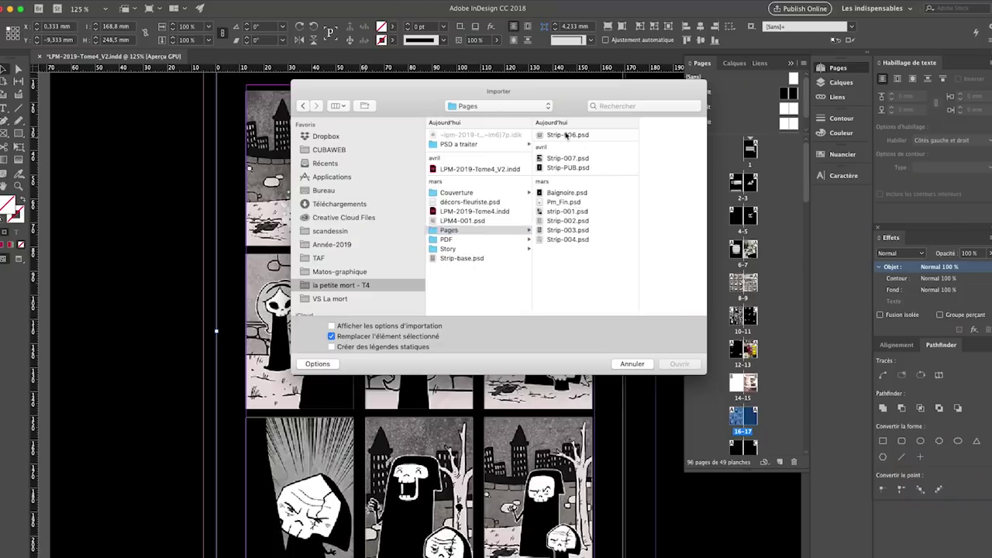
In InDesign, import Strip-006.psd from the Pages folder in place of the selected strip image on pages 16-17.
left_click(566, 136)
left_click(679, 364)
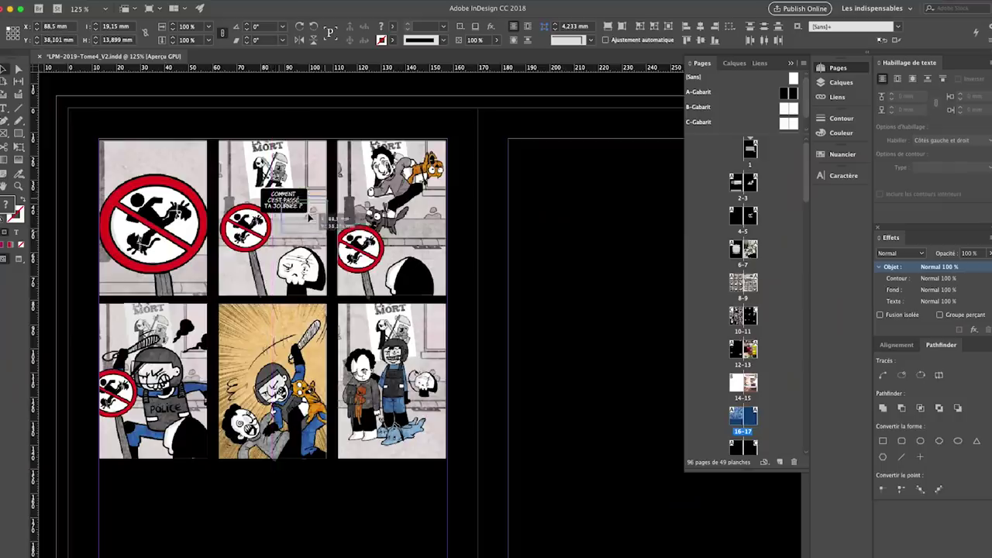
Change the second panel's black bubble text to "???", fit the bubble around it, and place its tail between bubble and skull.
key("super+equal")
key("super+equal")
key("super+equal")
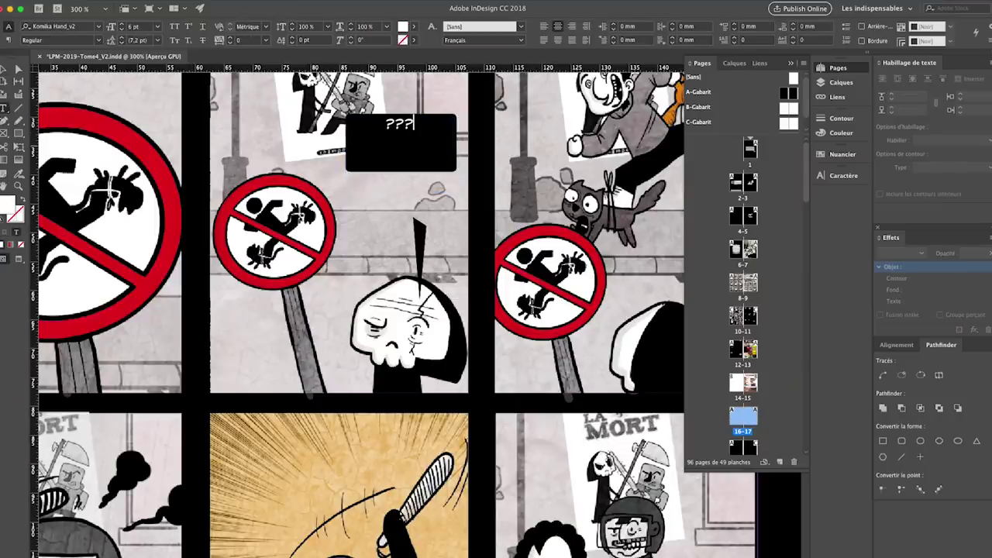
key("Return")
key("Escape")
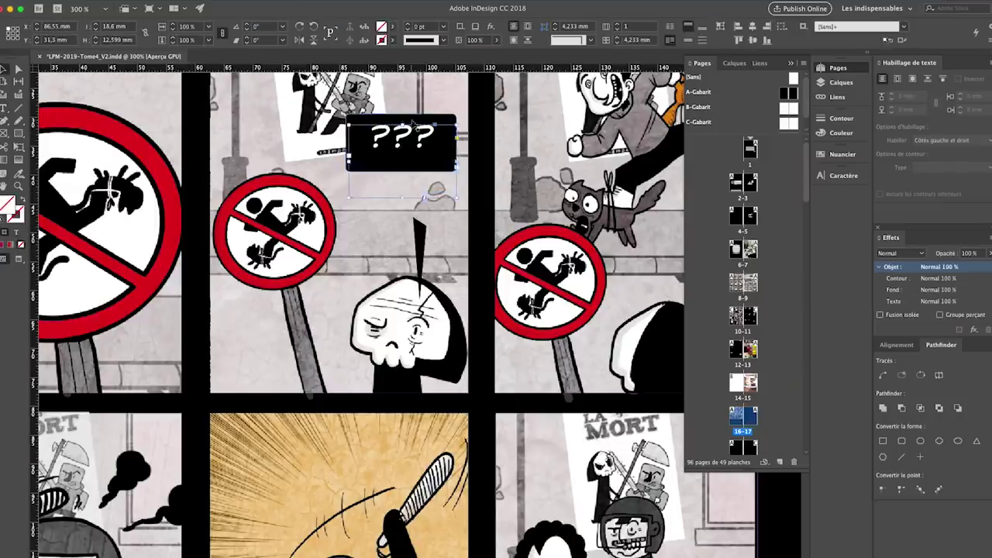
key("super+alt+c")
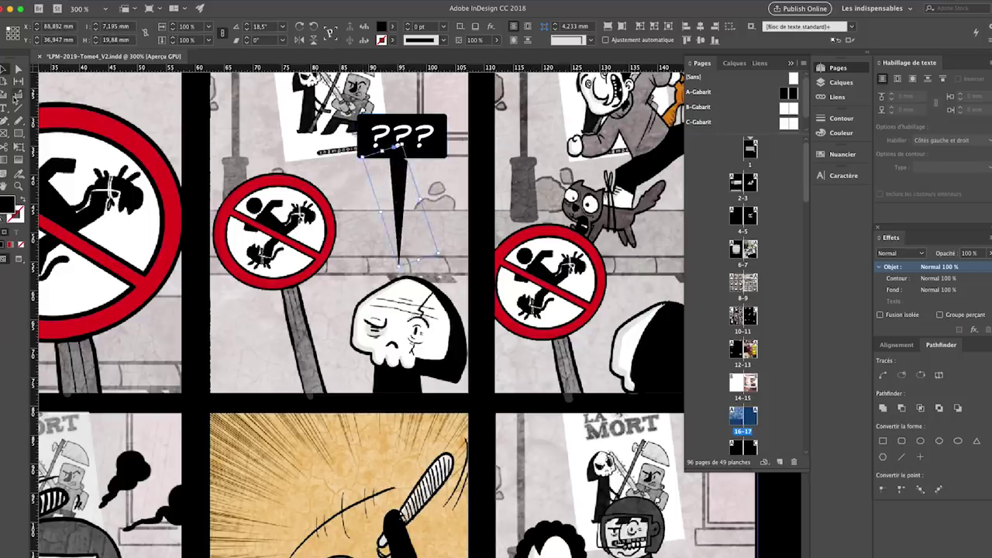
left_click_drag(442, 140, 403, 151)
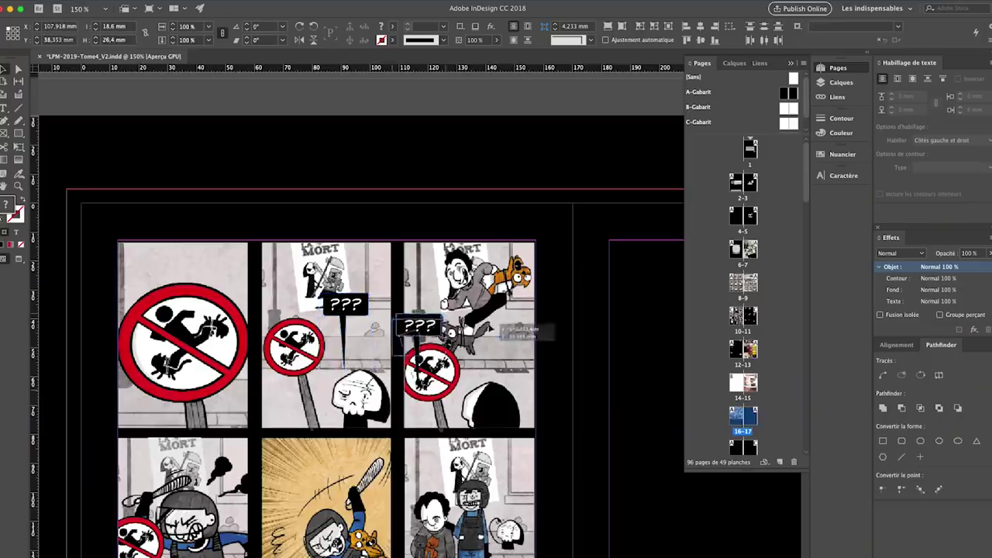
key("super+equal")
key("super+equal")
key("super+equal")
key("super+equal")
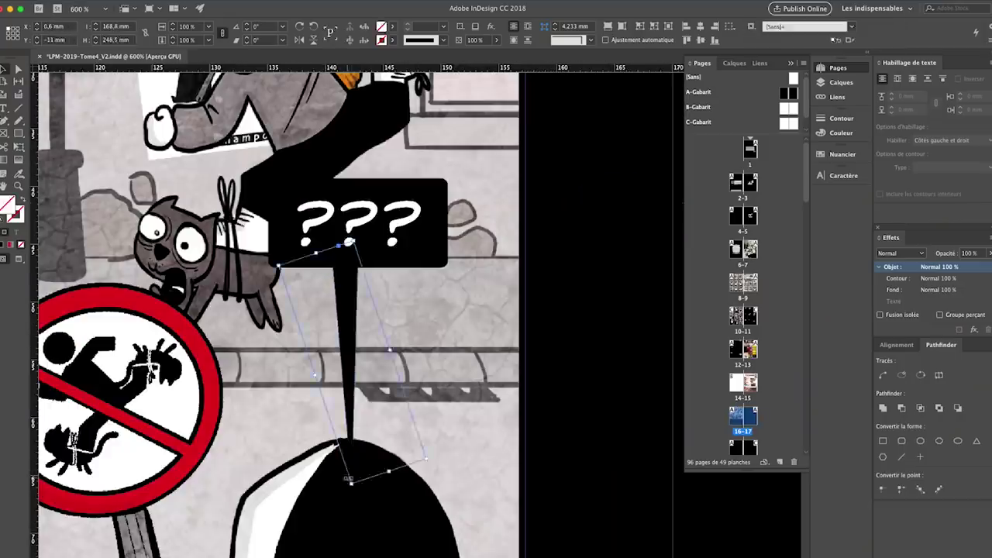
left_click_drag(335, 362, 335, 357)
key("super+z")
key("super+z")
key("super+z")
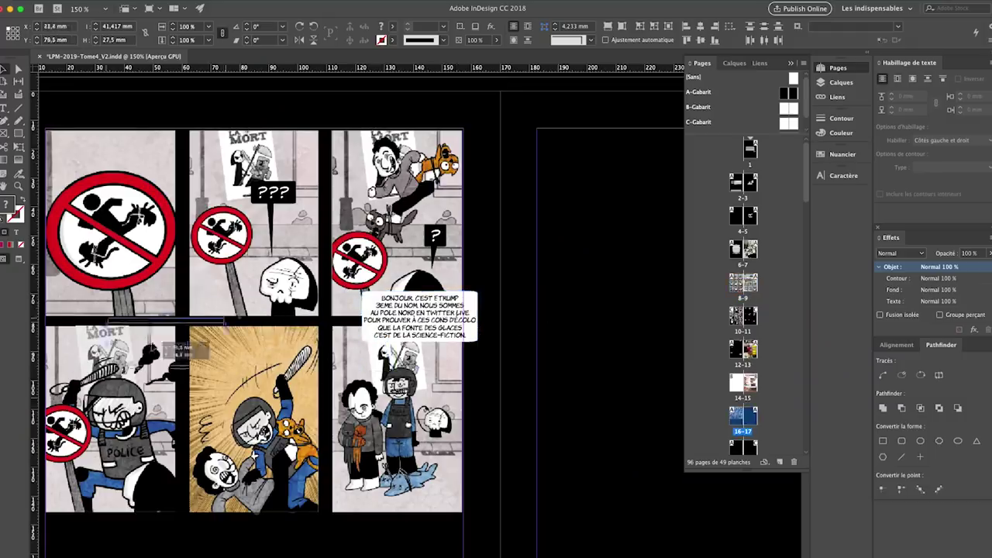
Place the white speech bubble in the fourth panel and replace its text with "REVIENS-LÀ ESPÈCE DE DÉGÉNÉRÉ !!!".
left_click_drag(130, 353, 146, 354)
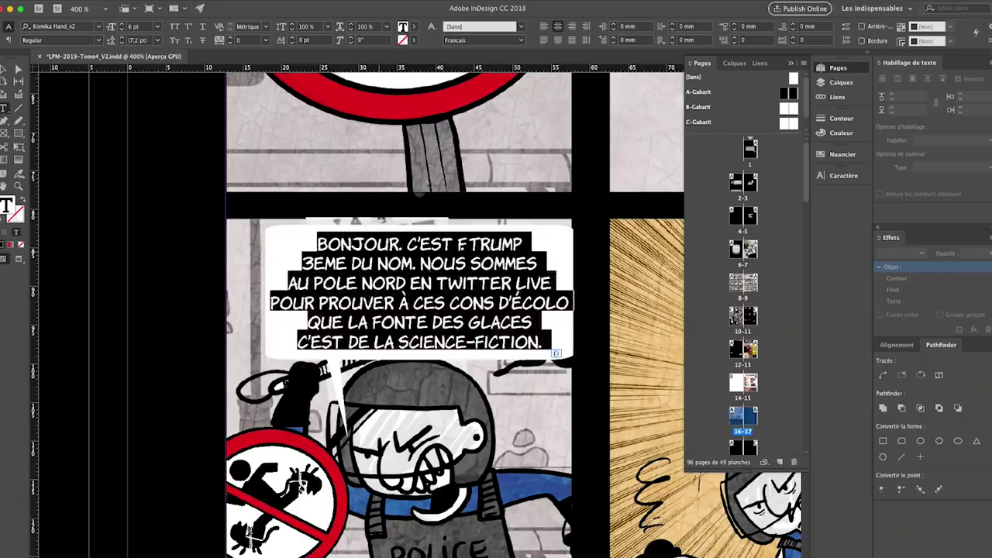
key("ctrl+a")
type("REV")
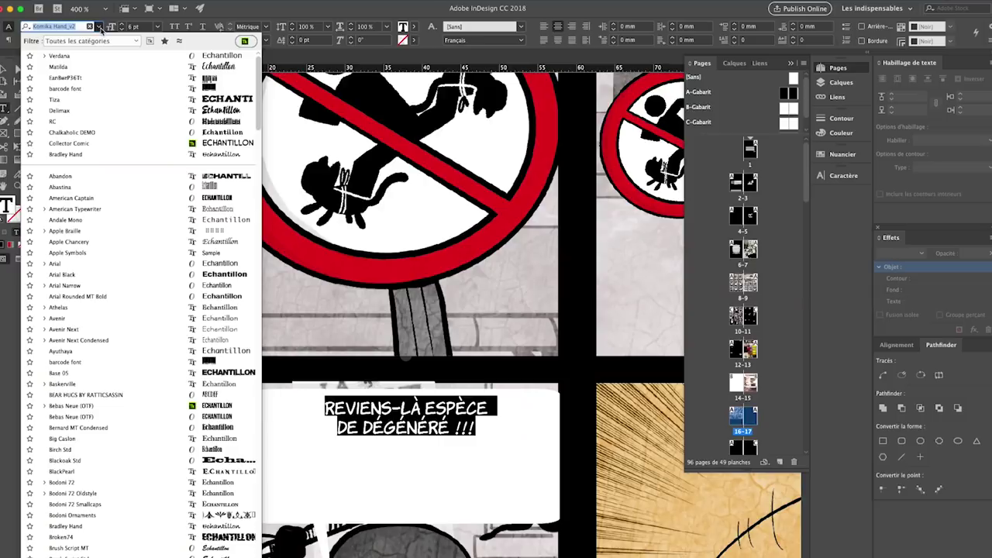
Set the fourth panel's bubble text in the Tiza font at 9 pt, broken over three lines.
left_click(117, 99)
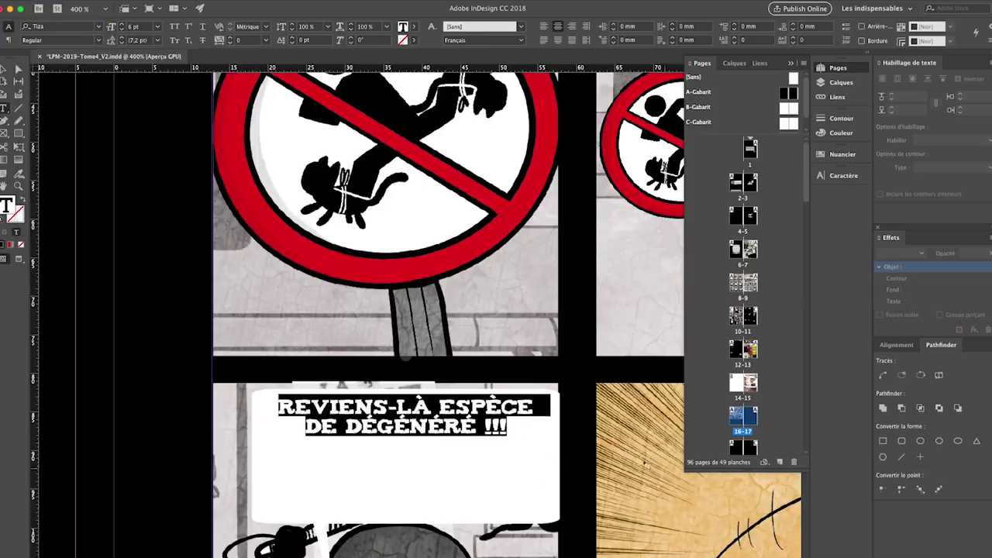
left_click(305, 443)
key("BackSpace")
key("ctrl+shift+period")
key("ctrl+a")
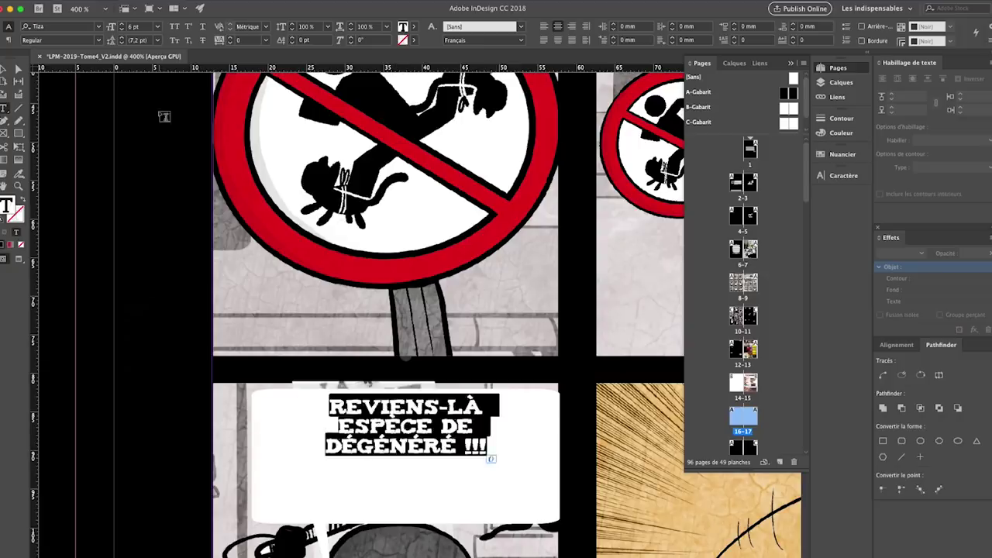
key("Escape")
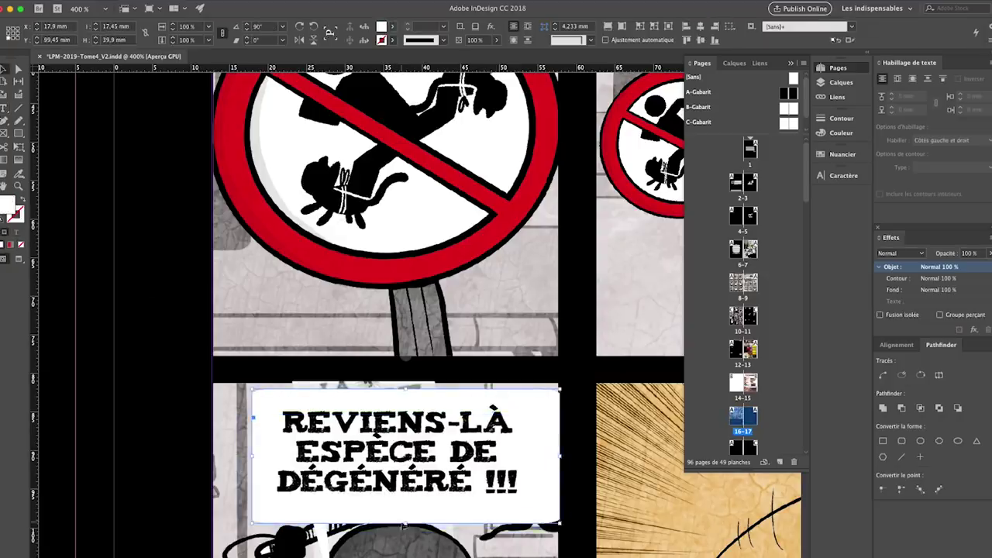
key("ctrl+2")
key("ctrl+minus")
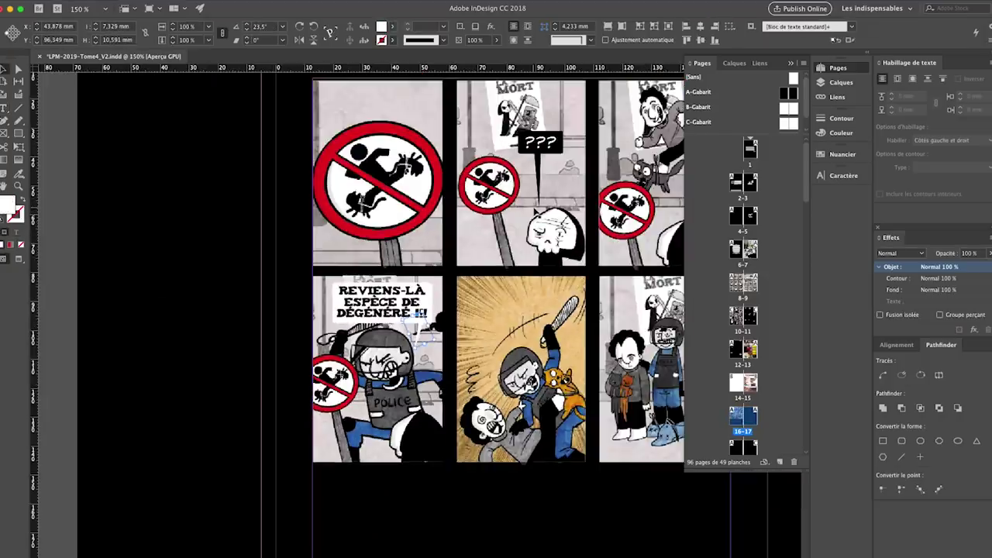
Letter the fifth panel with "TARÉ ! RELÂCHE CES CHATS" in Tiza, making the word "TARÉ !" larger than the rest.
scroll(474, 247, "left", 2)
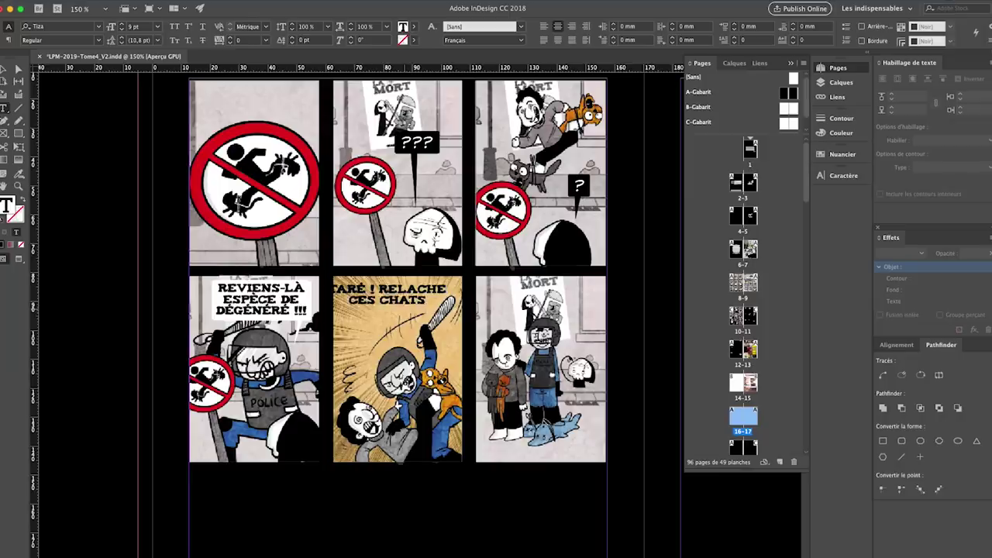
scroll(426, 299, "left", 6)
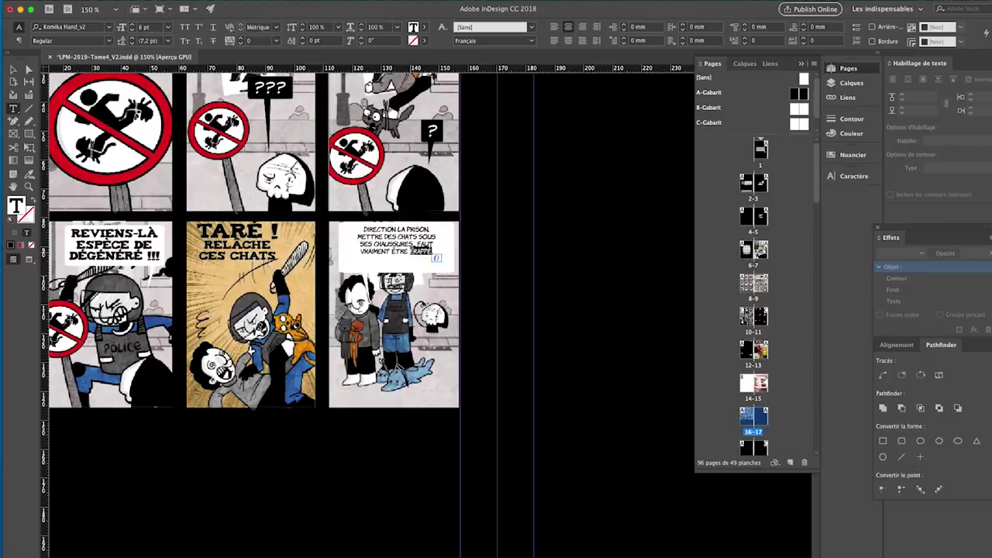
Fit the last panel's white speech bubble to its "DIRECTION LA PRISON" text and position the tail beneath it.
key("Escape")
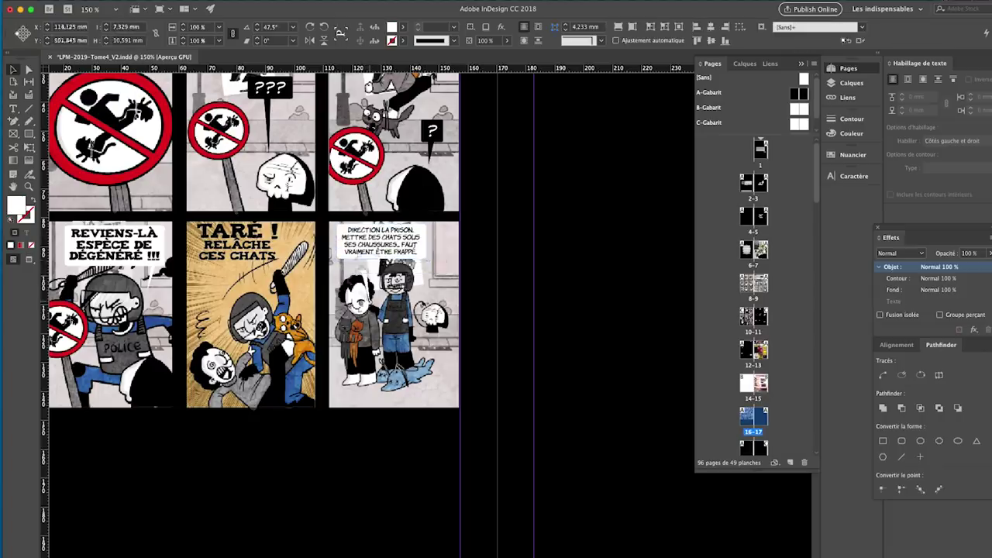
key("super+equal")
key("super+equal")
key("super+equal")
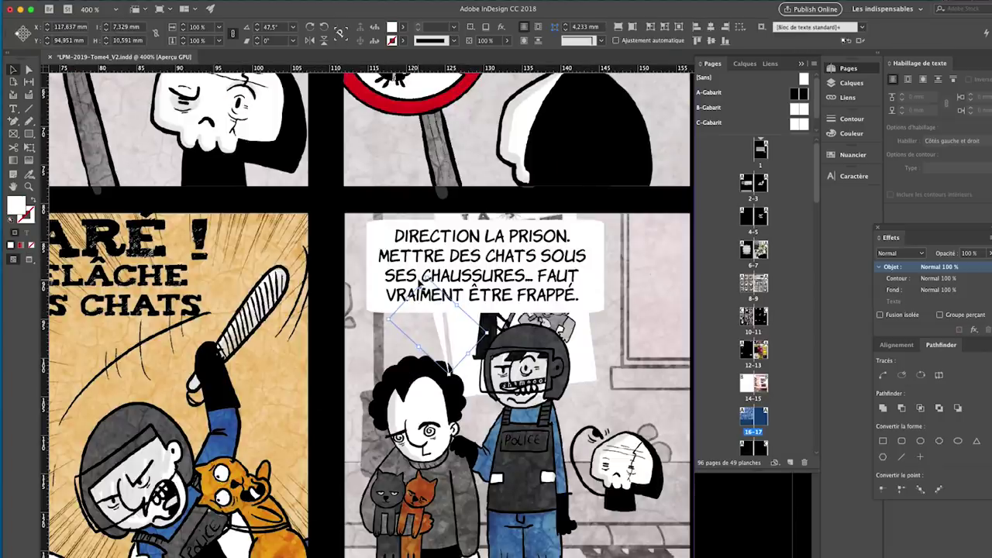